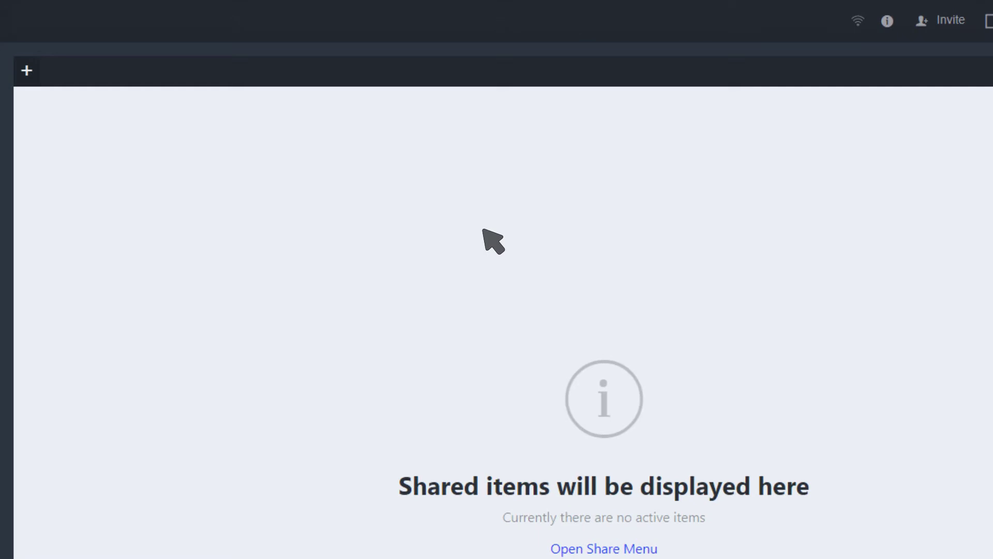
Add a blank Whiteboard to the shared area from the Tools list.
{"action": "left_click", "coordinate": [28, 73]}
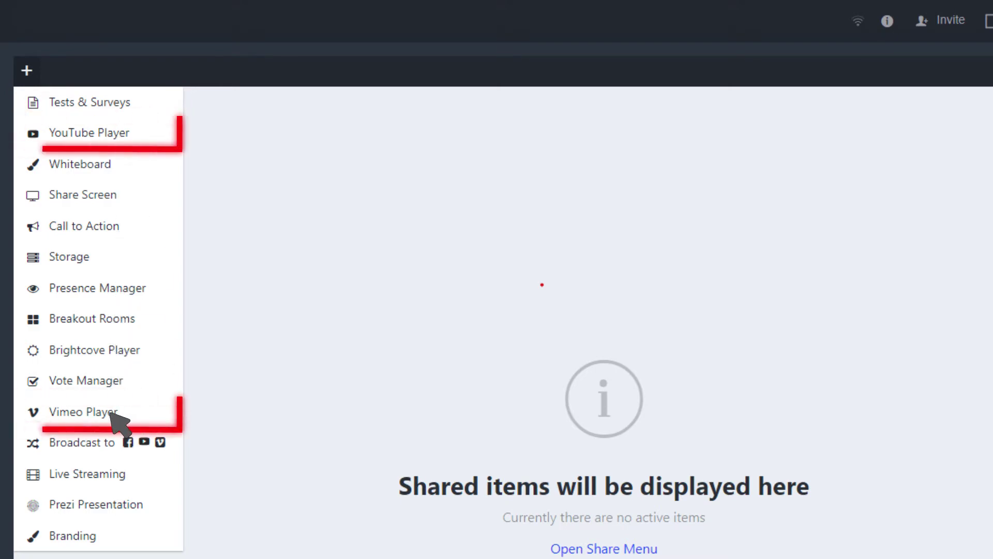
{"action": "left_click", "coordinate": [103, 170]}
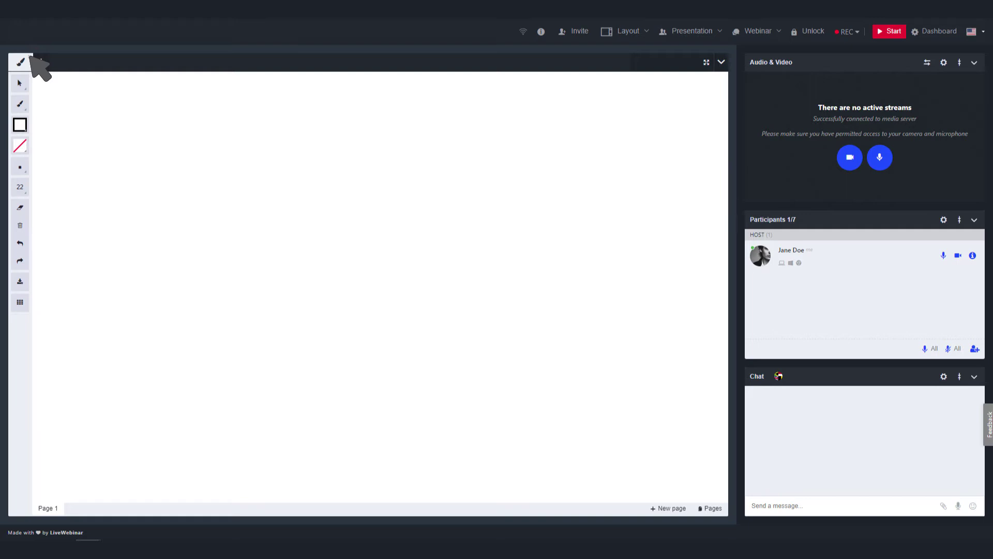
Close the whiteboard, then try Share Screen and Call to Action, cancelling each.
{"action": "left_click", "coordinate": [32, 60]}
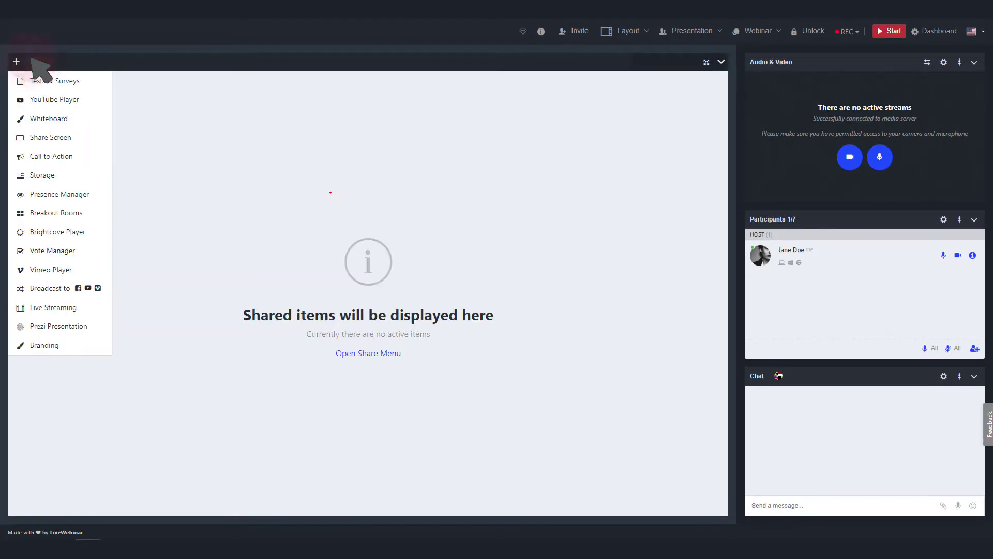
{"action": "left_click", "coordinate": [59, 138]}
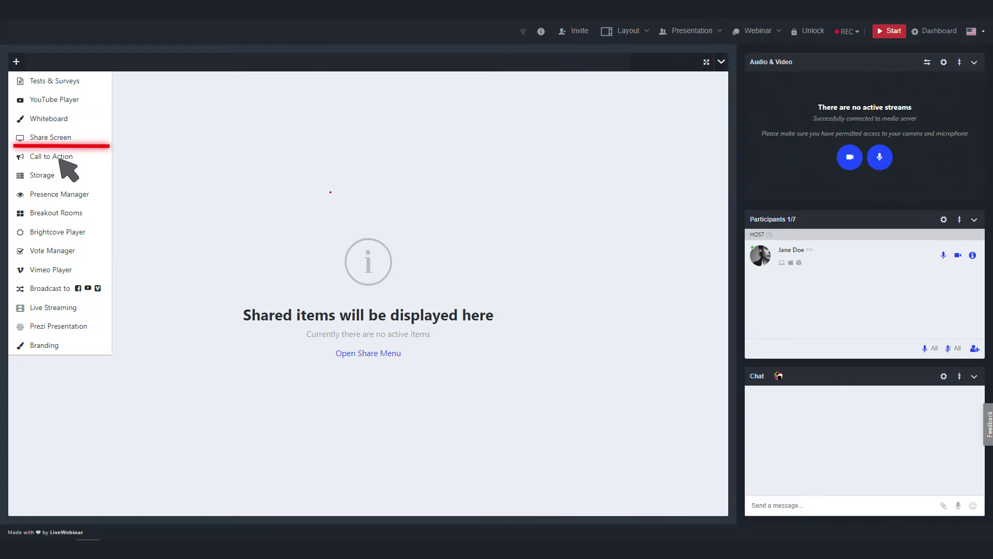
{"action": "left_click", "coordinate": [55, 157]}
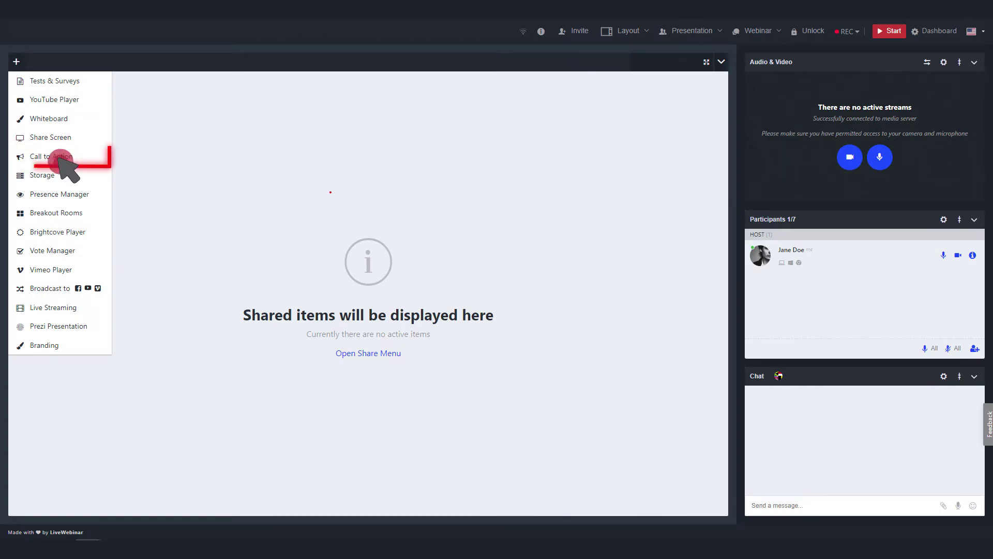
{"action": "left_click", "coordinate": [508, 341]}
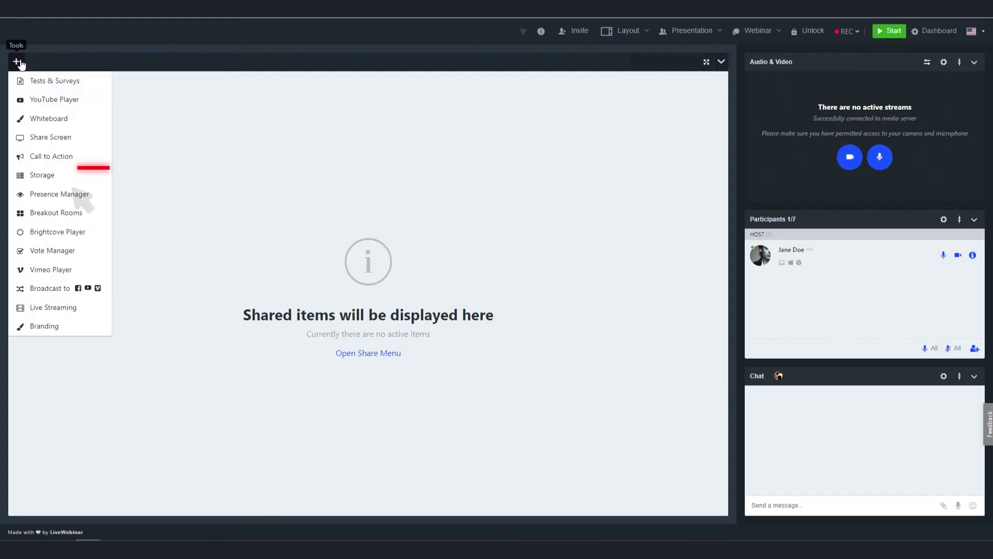
Upload Livewebinar Demo.pptx from File Explorer into the Storage library.
{"action": "left_click", "coordinate": [55, 178]}
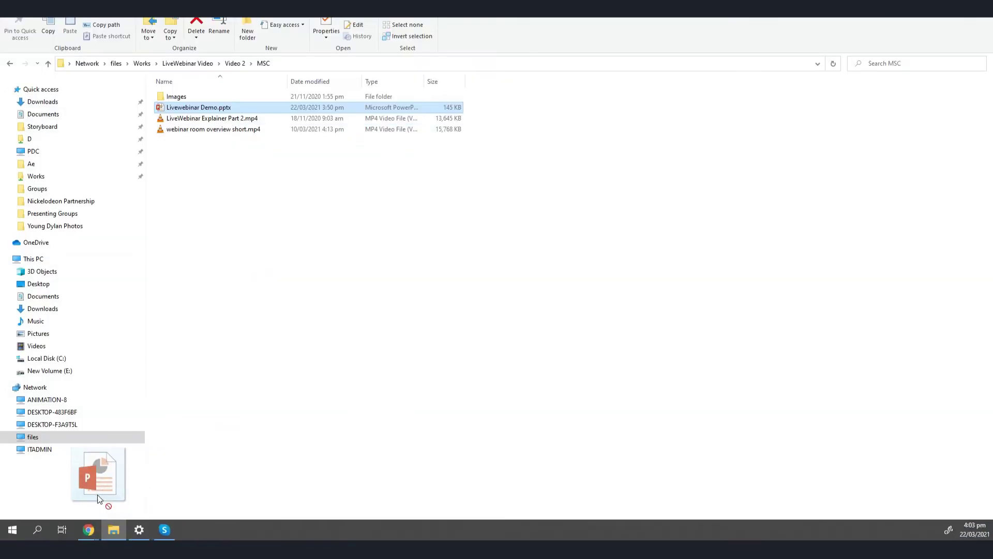
{"action": "left_click_drag", "start_coordinate": [216, 110], "coordinate": [476, 363]}
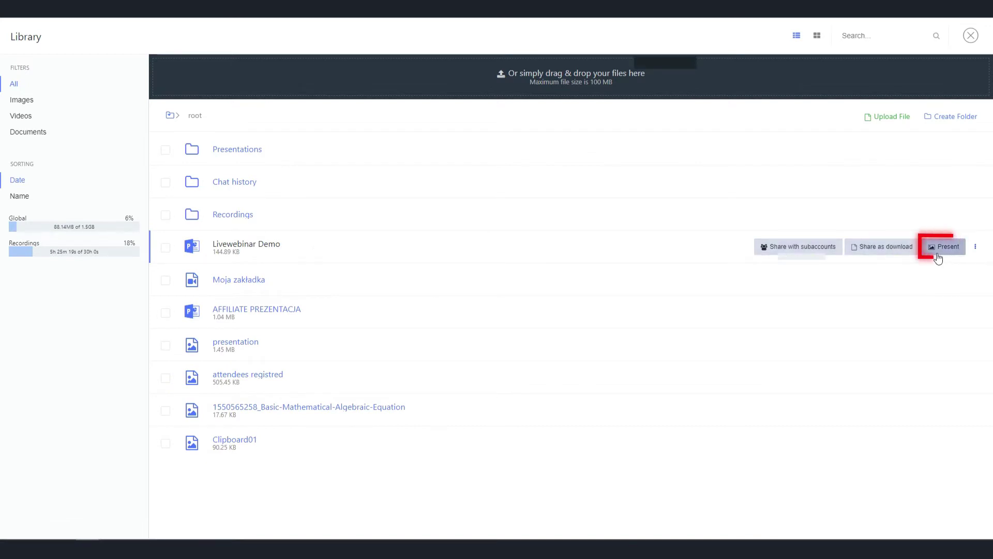
Present the Livewebinar Demo deck from its file details and advance to slide two.
{"action": "left_click", "coordinate": [698, 246]}
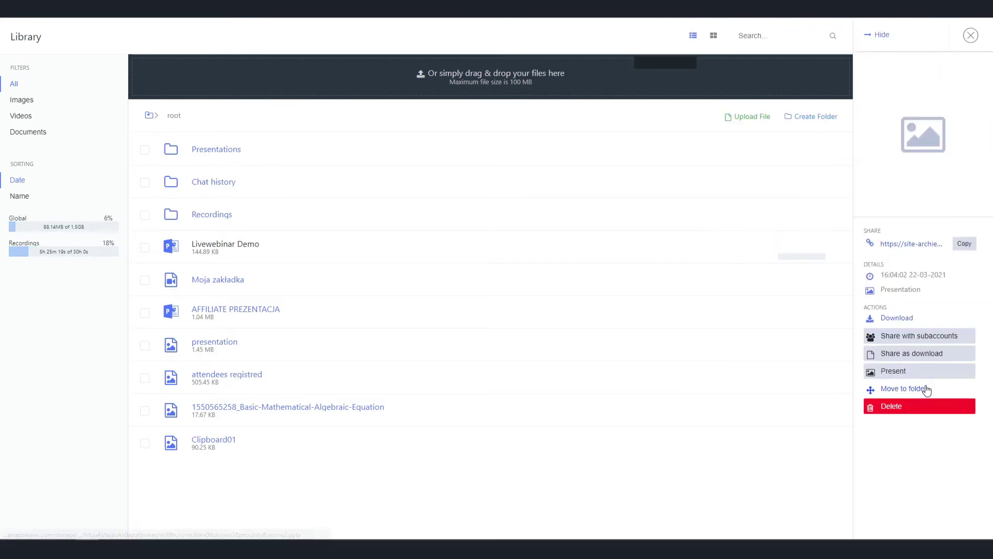
{"action": "left_click", "coordinate": [904, 370]}
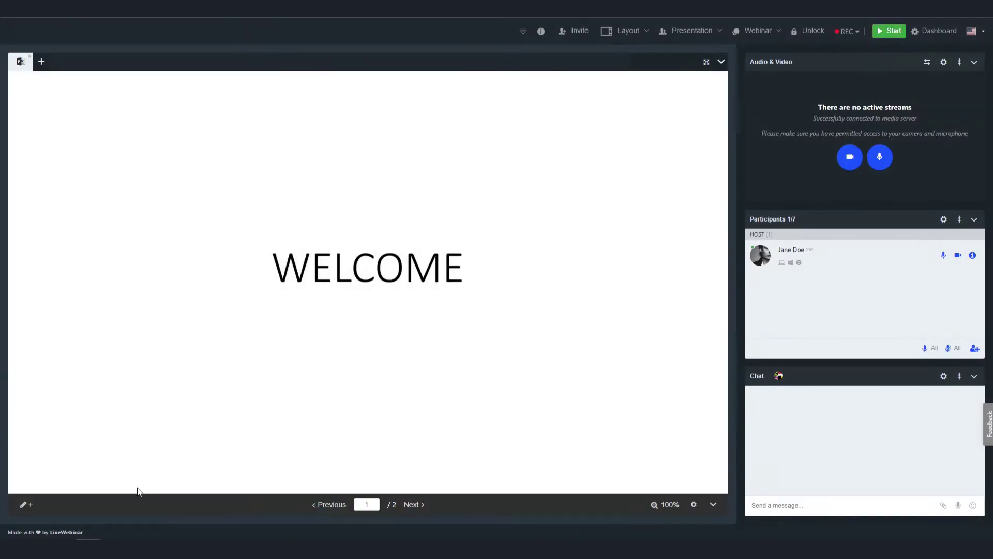
{"action": "left_click", "coordinate": [410, 504]}
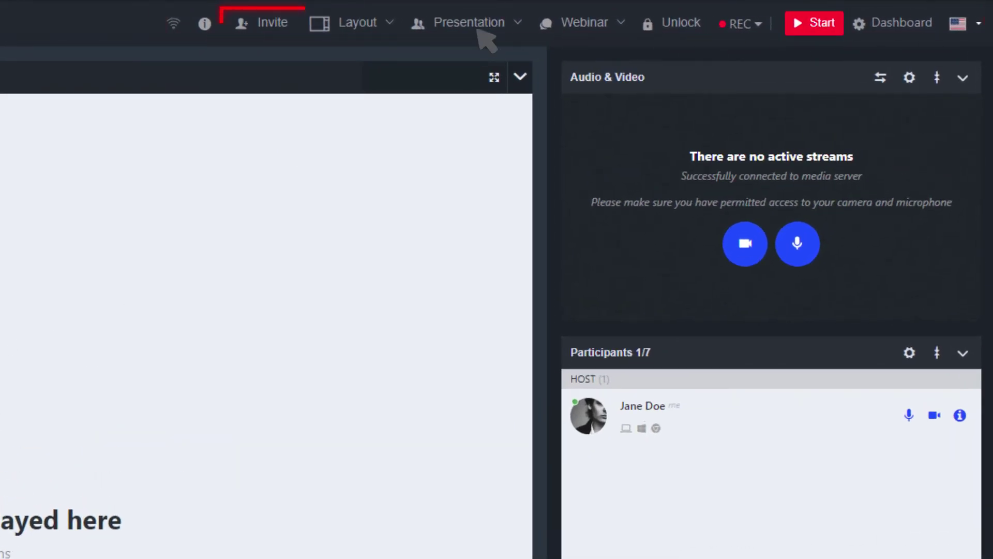
Preview the Invite options, then choose the layout with side panels left of the shared area.
{"action": "left_click", "coordinate": [256, 24]}
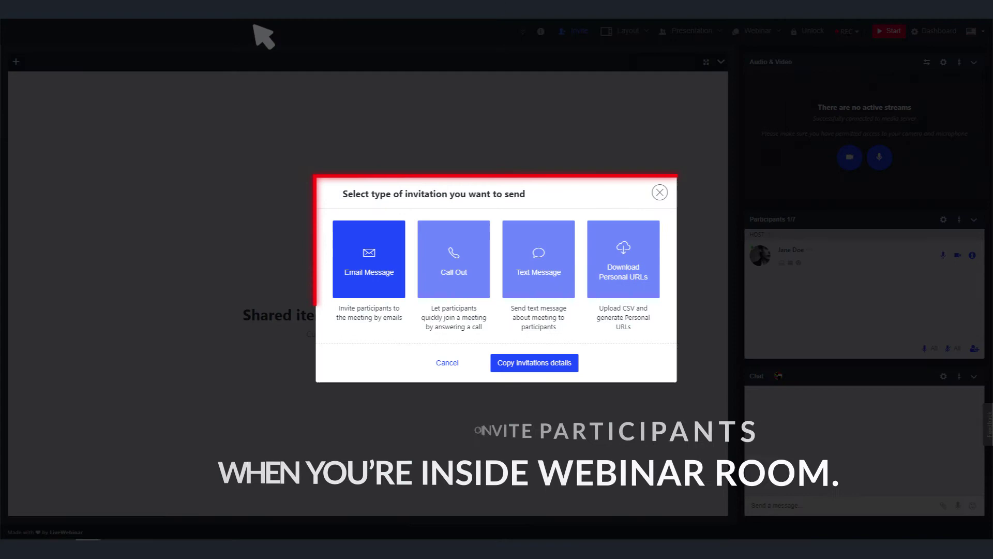
{"action": "left_click", "coordinate": [448, 363]}
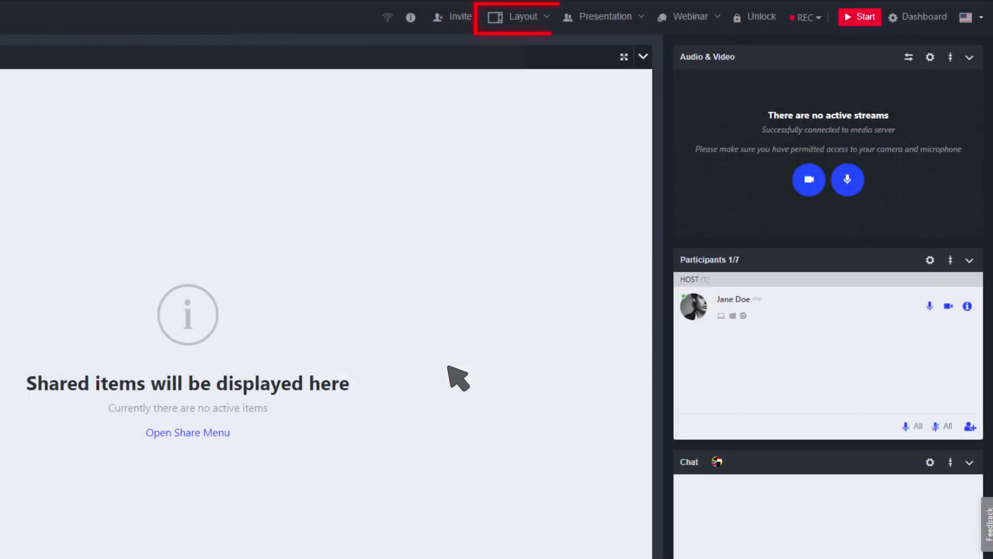
{"action": "left_click", "coordinate": [506, 22]}
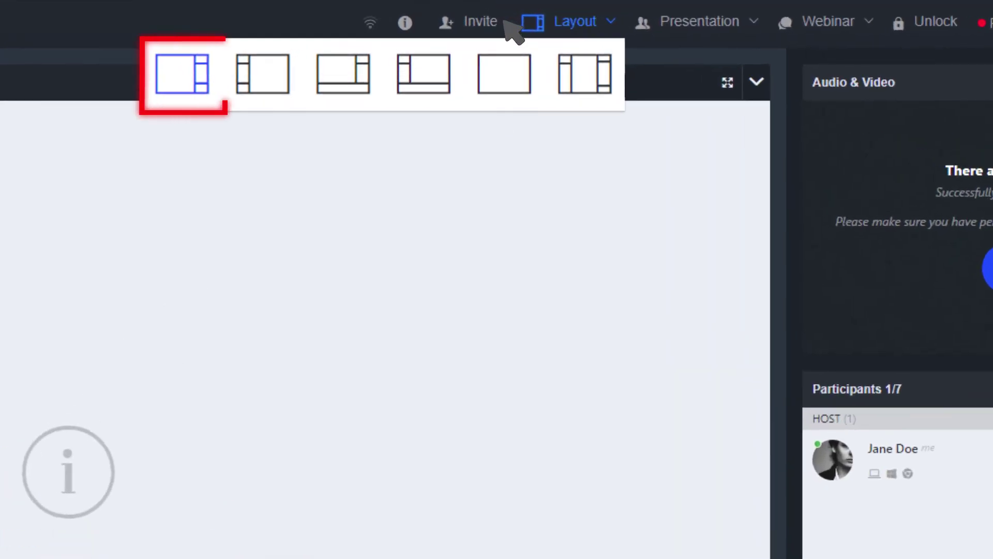
{"action": "left_click", "coordinate": [264, 76]}
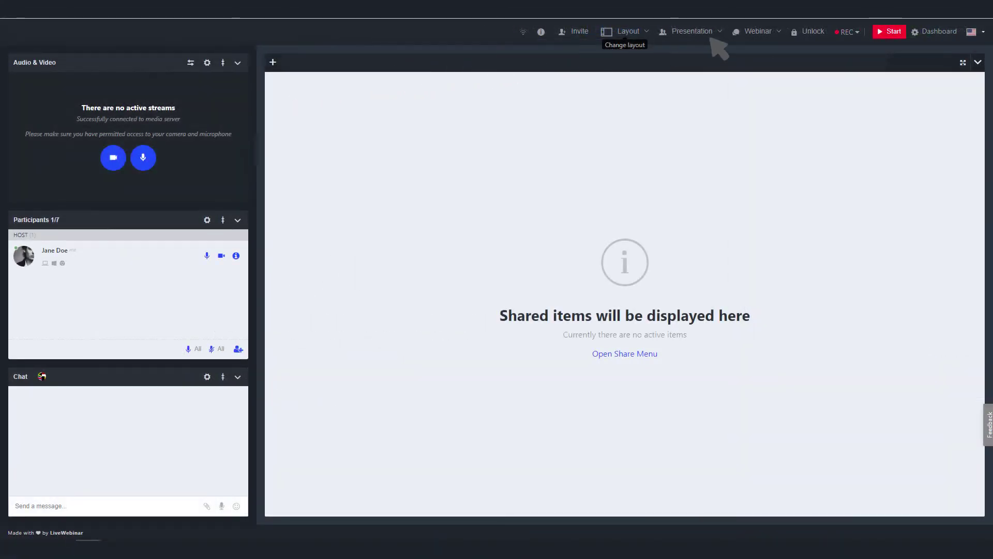
Apply the Webinar Interface Template, advance to slide two, and switch back to content.
{"action": "left_click", "coordinate": [711, 34]}
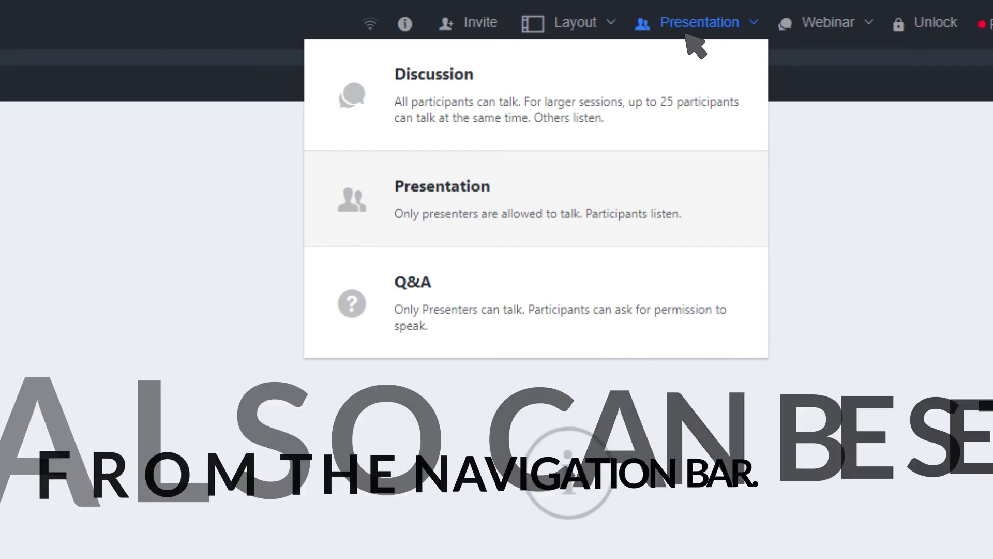
{"action": "left_click", "coordinate": [613, 29]}
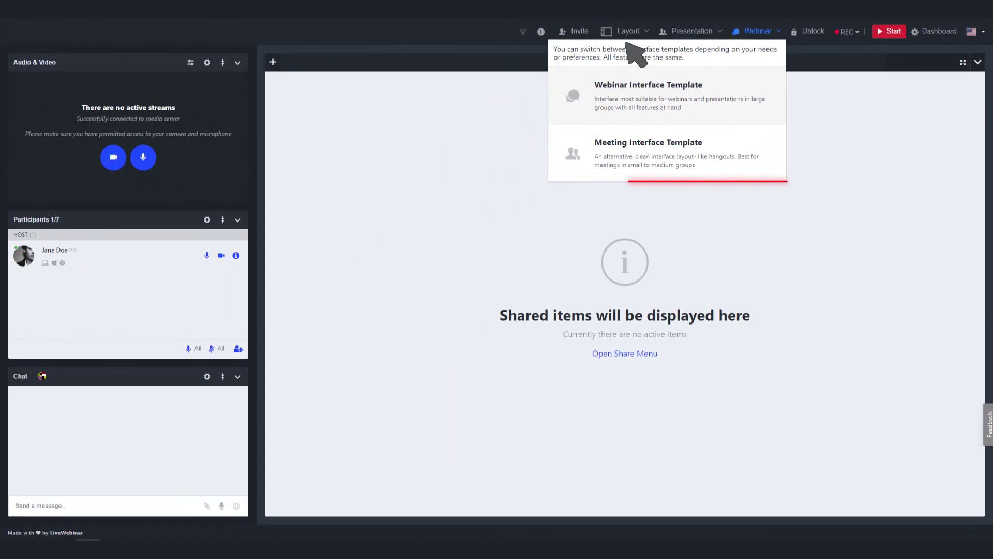
{"action": "left_click", "coordinate": [681, 101]}
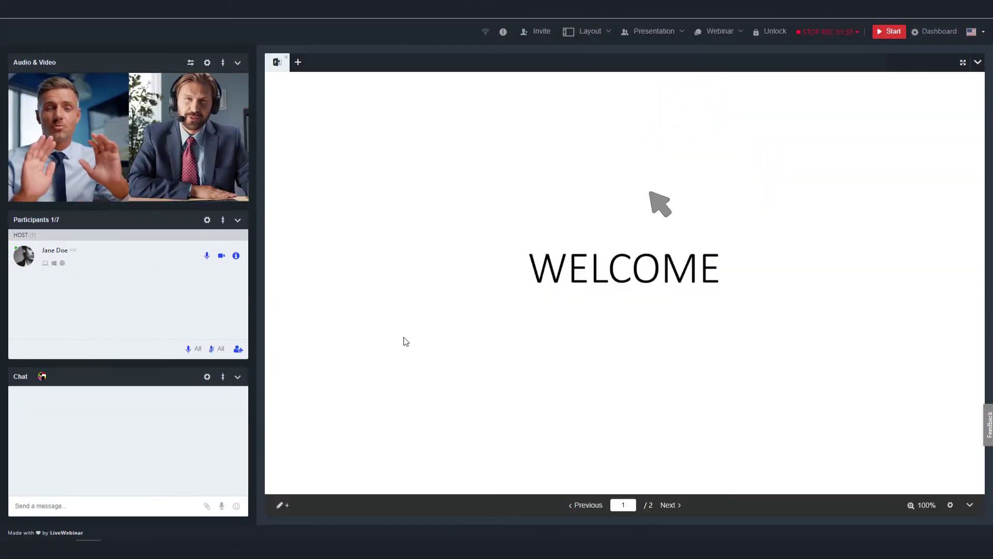
{"action": "left_click", "coordinate": [669, 506]}
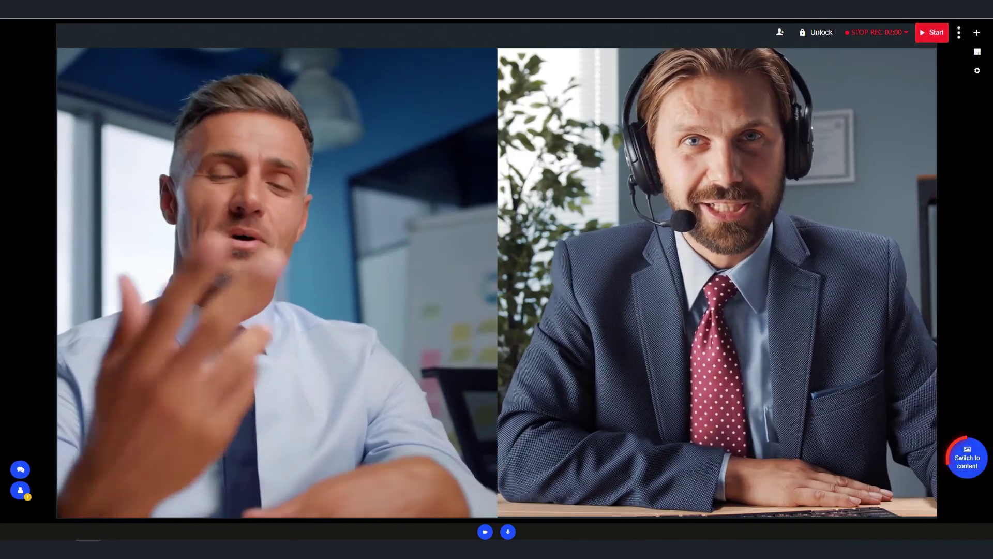
{"action": "left_click", "coordinate": [968, 460]}
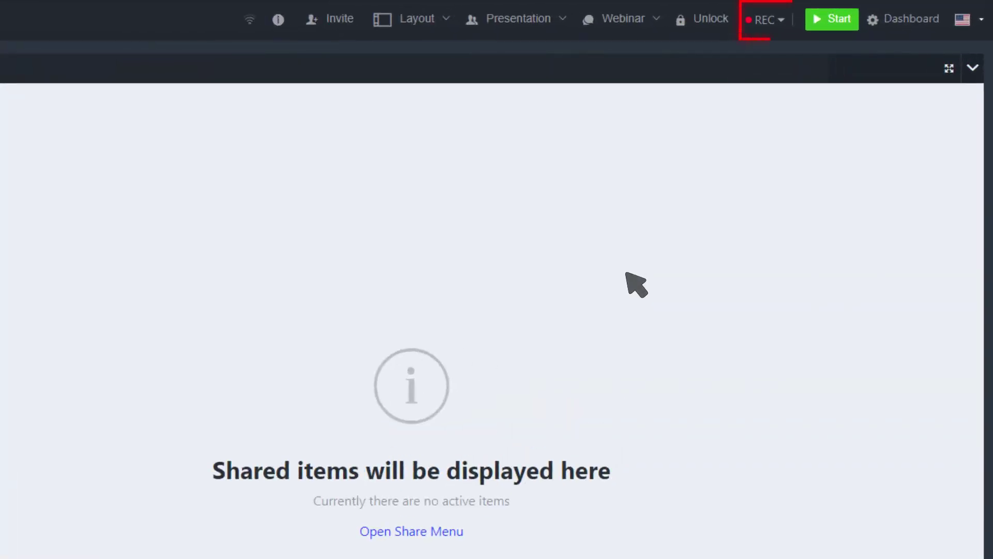
Start a session recording with a chosen recording layout, then stop it and confirm.
{"action": "left_click", "coordinate": [768, 20]}
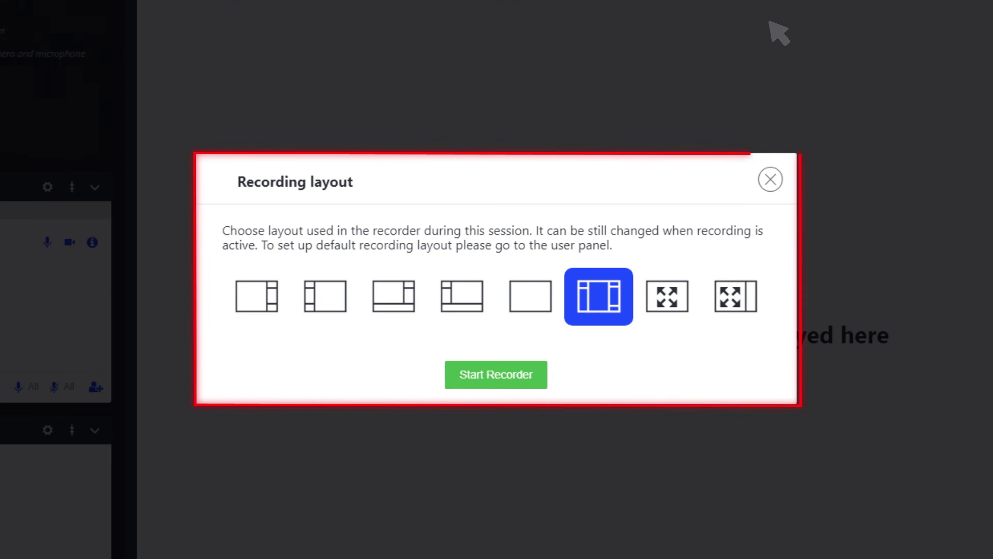
{"action": "left_click", "coordinate": [493, 375]}
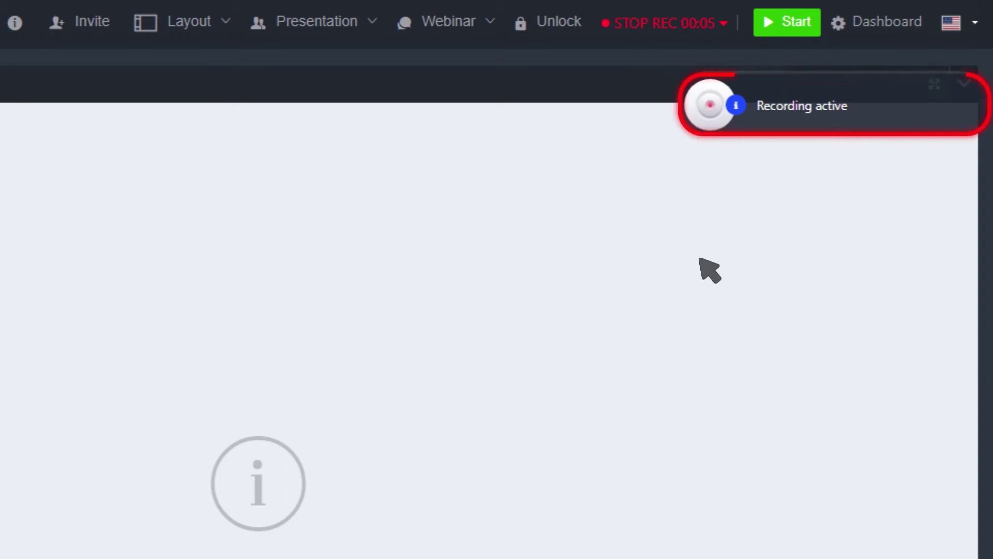
{"action": "left_click", "coordinate": [667, 23]}
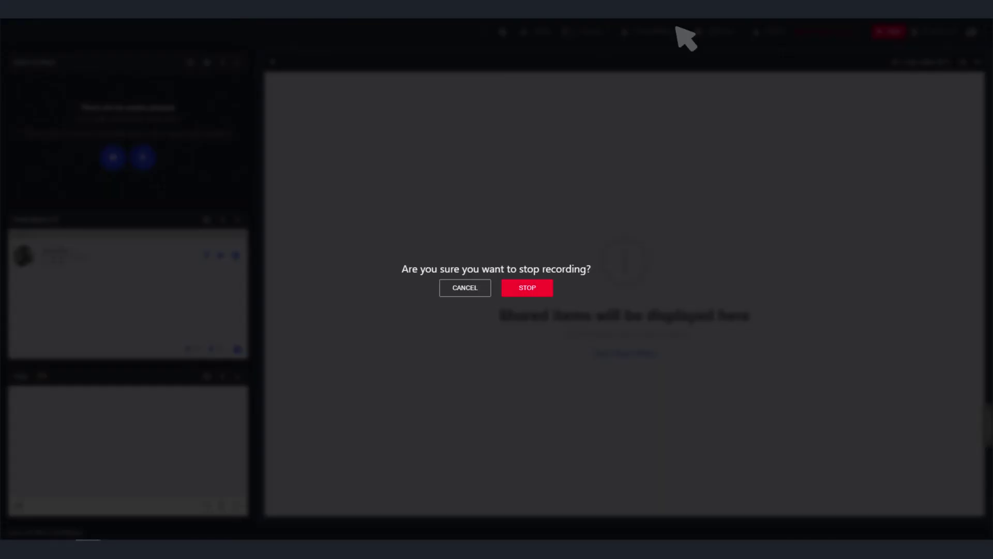
{"action": "left_click", "coordinate": [527, 288]}
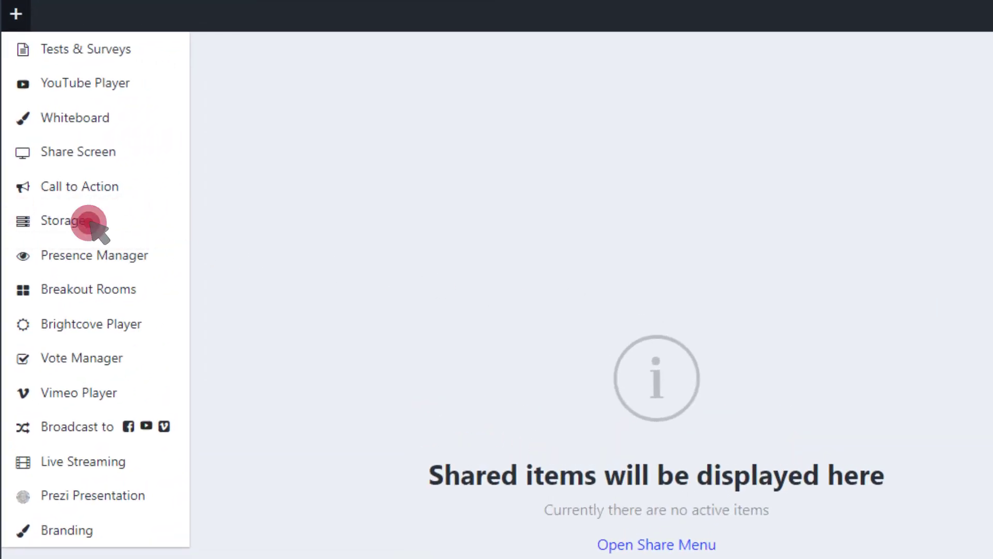
Present the newest recording from the Storage library's Recordings folder.
{"action": "left_click", "coordinate": [90, 221]}
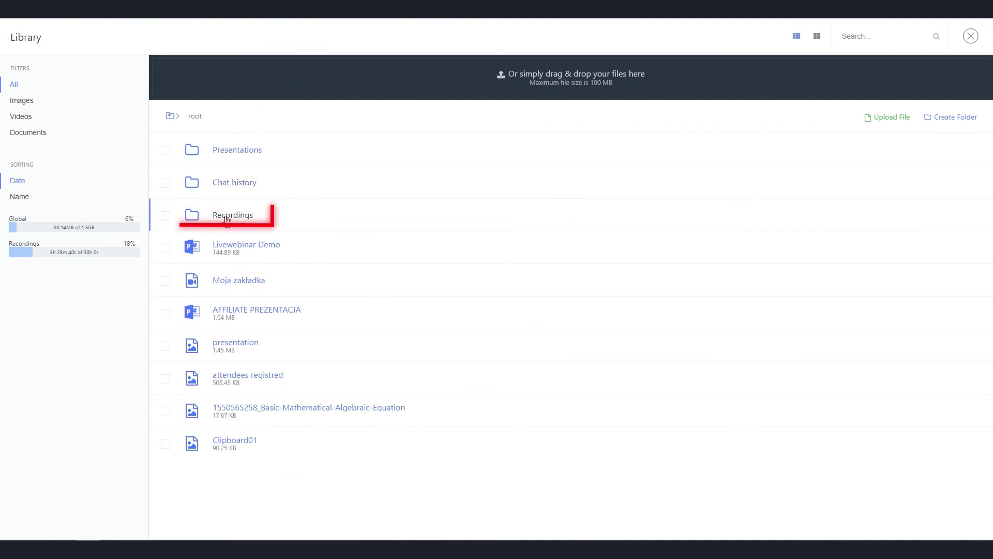
{"action": "left_click", "coordinate": [233, 214]}
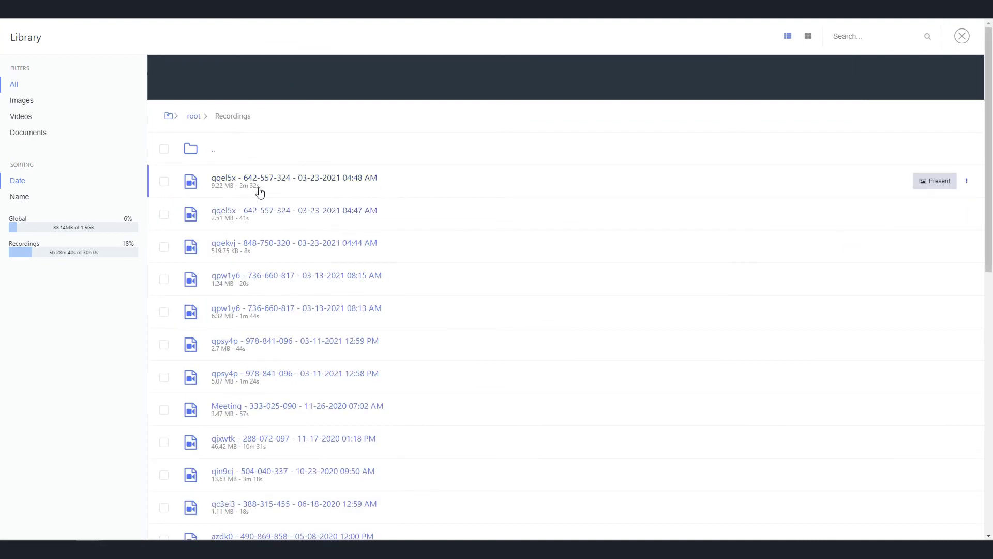
{"action": "left_click", "coordinate": [331, 187]}
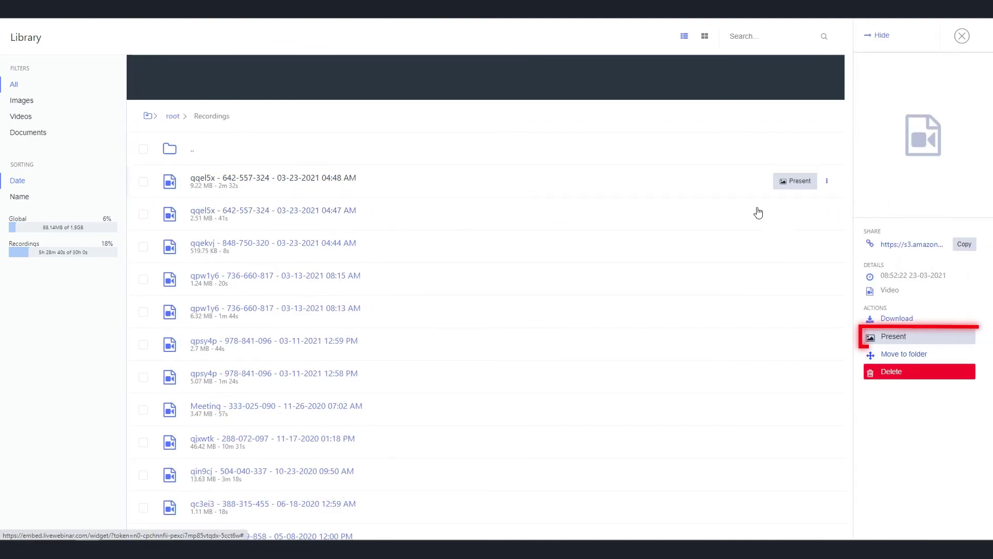
{"action": "left_click", "coordinate": [893, 337]}
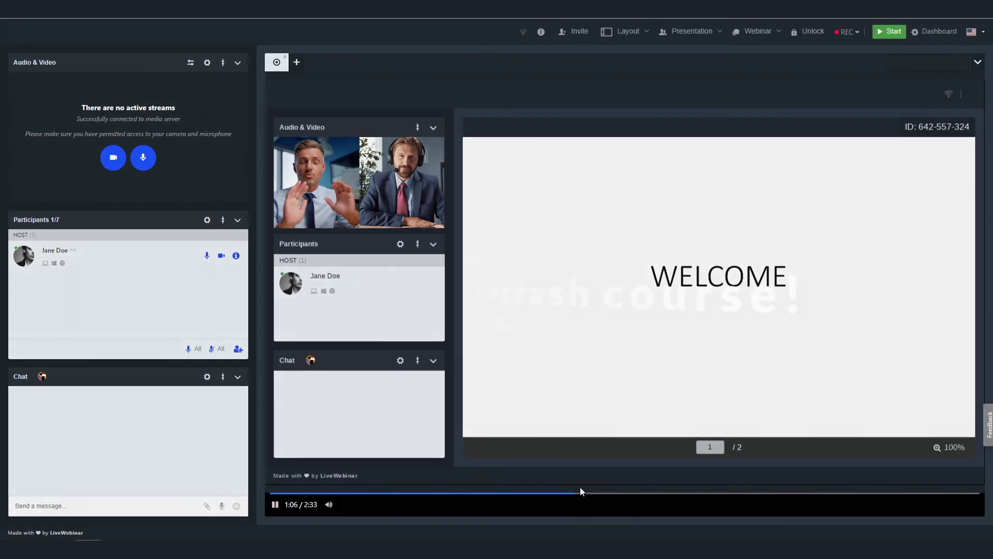